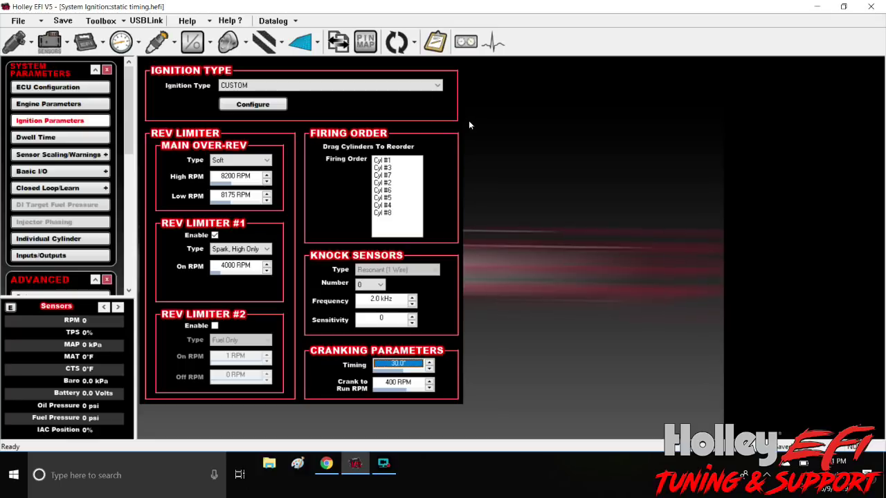
- Open the Spark Base Timing table (MAP vs RPM) for the static timing file
{"action": "left_click", "coordinate": [156, 43]}
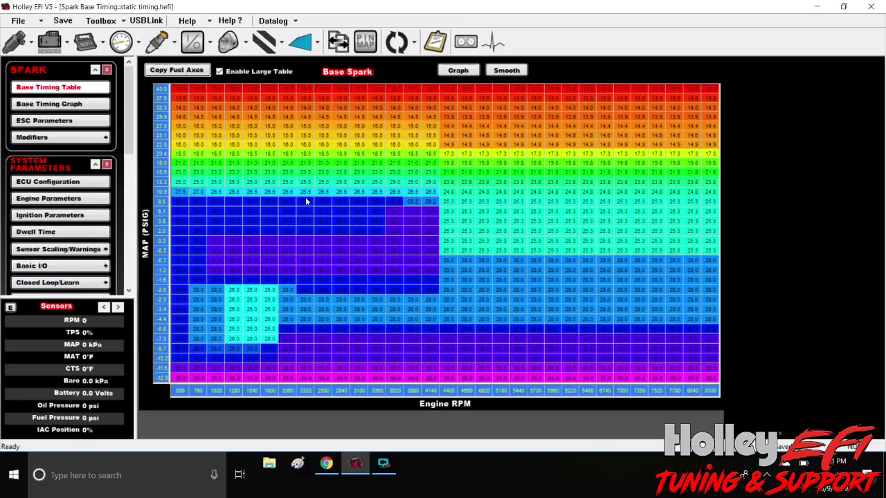
{"action": "left_click", "coordinate": [85, 43]}
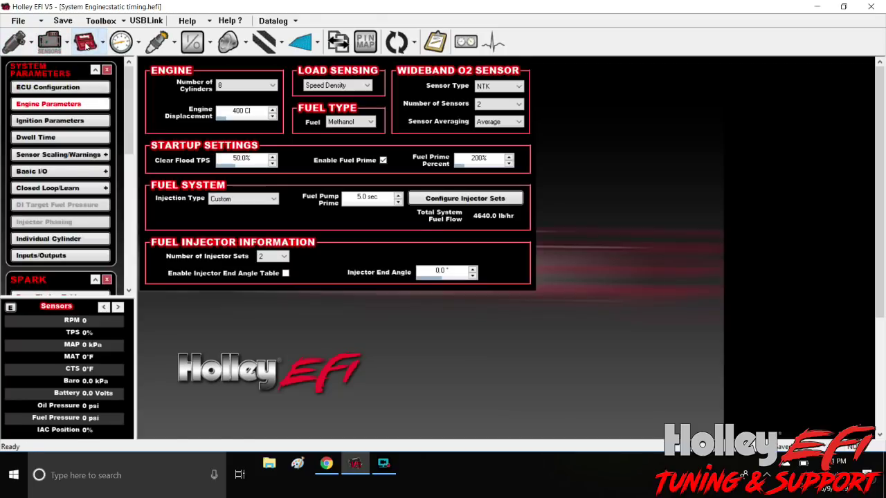
{"action": "left_click", "coordinate": [57, 122]}
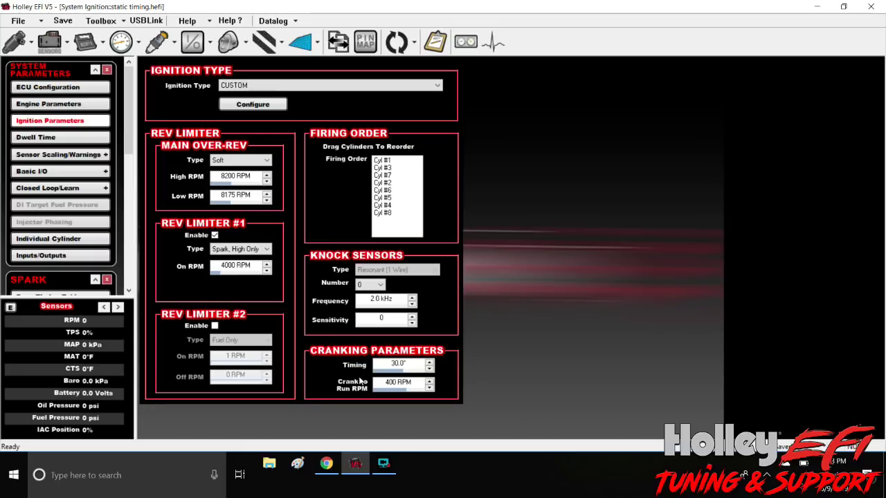
{"action": "left_click", "coordinate": [398, 364]}
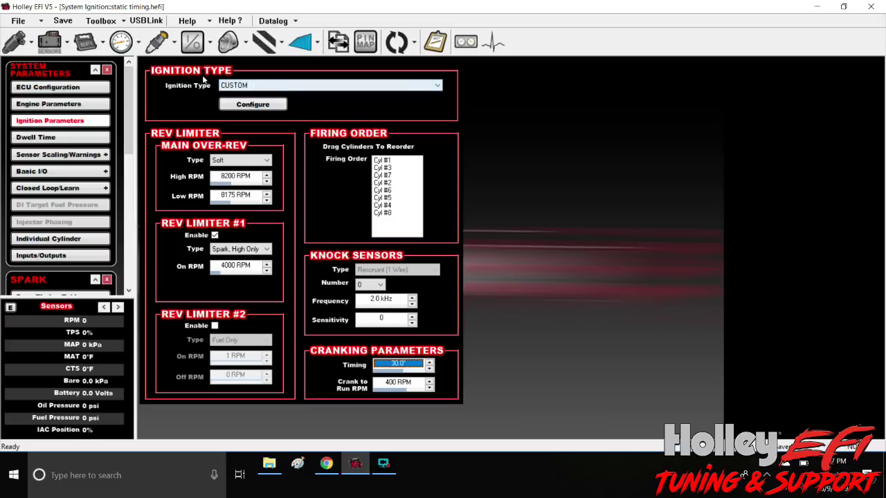
- Open the custom ignition sensor configuration showing the 150.0 usec crank sensor inductive delay
{"action": "left_click", "coordinate": [242, 102]}
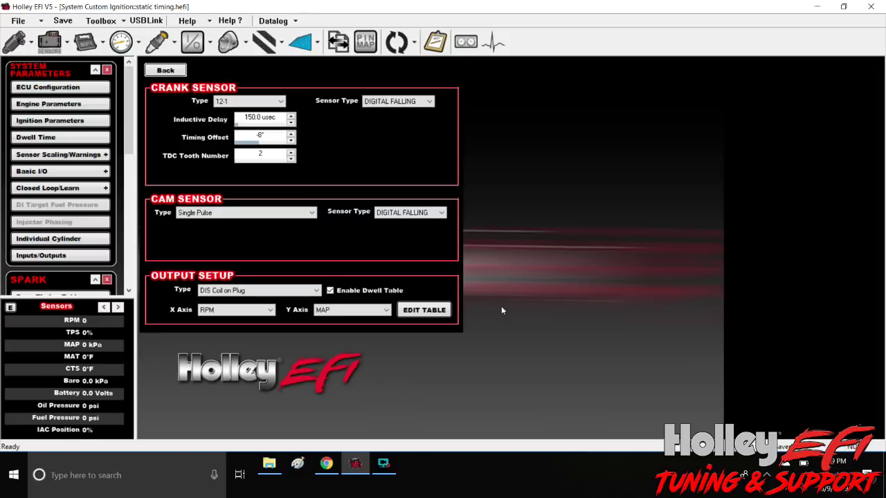
{"action": "mouse_move", "coordinate": [384, 463]}
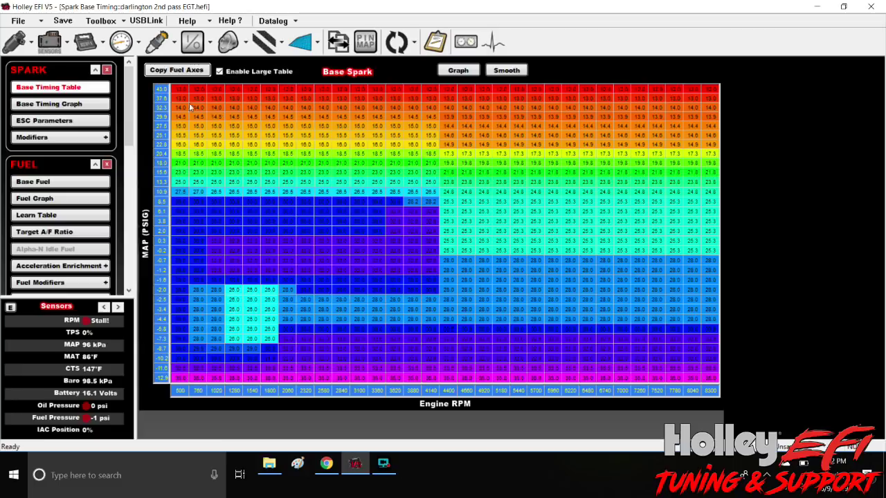
{"action": "left_click", "coordinate": [124, 49]}
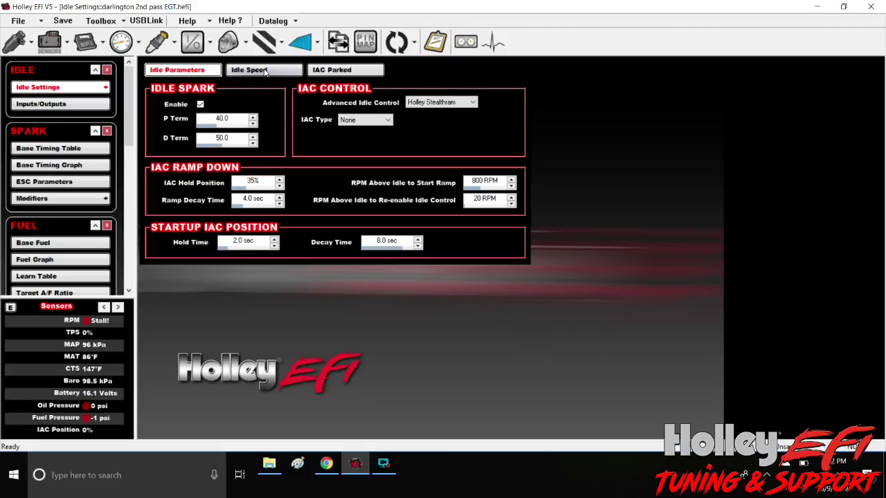
{"action": "left_click", "coordinate": [265, 72]}
{"action": "mouse_move", "coordinate": [456, 265]}
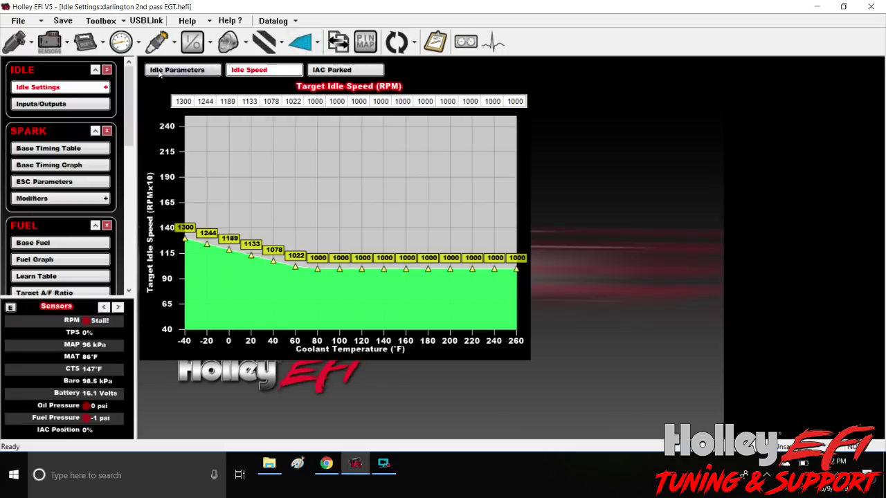
{"action": "left_click", "coordinate": [204, 70]}
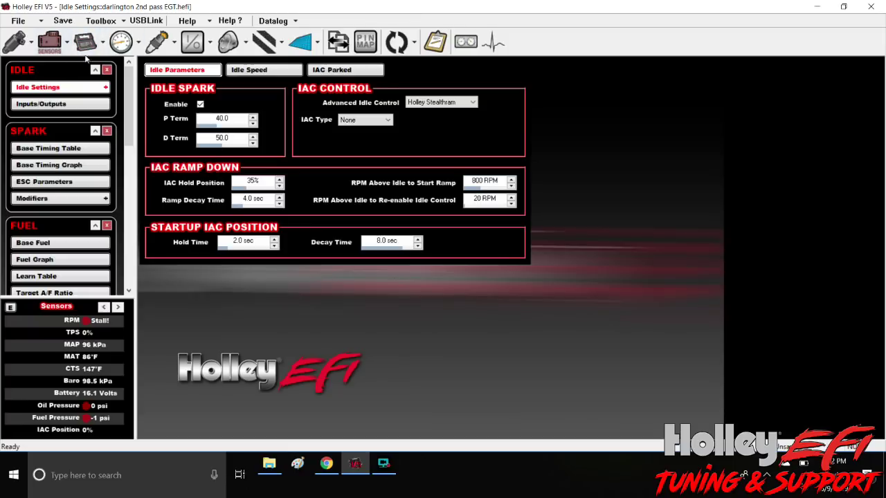
{"action": "left_click", "coordinate": [156, 42]}
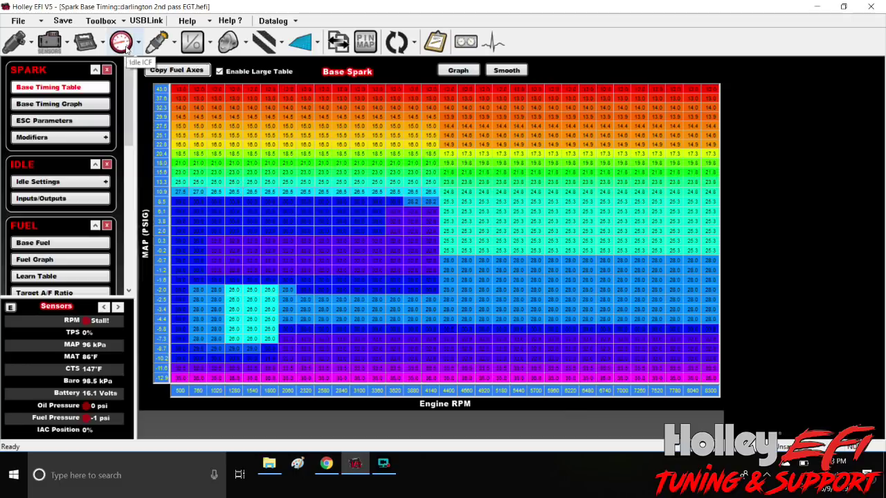
- In the spark timing modifiers, drop the 80°F coolant point to -14, then restore it to 0
{"action": "left_click", "coordinate": [55, 137]}
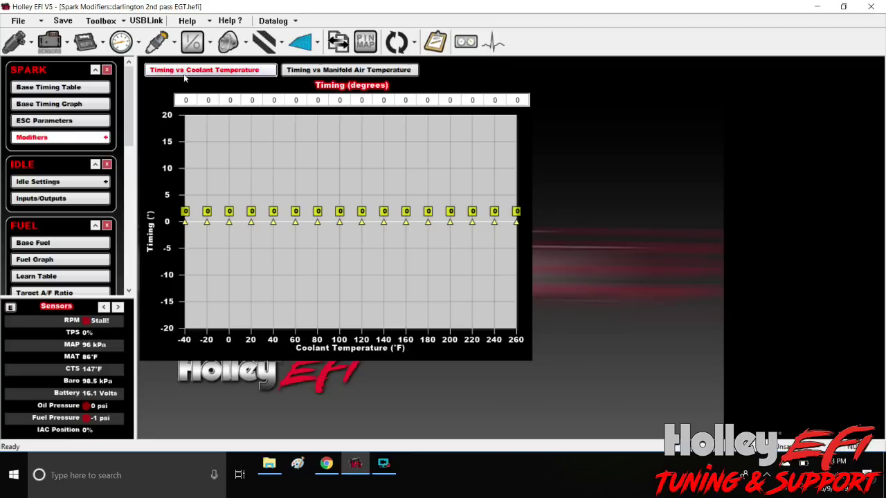
{"action": "left_click", "coordinate": [346, 70]}
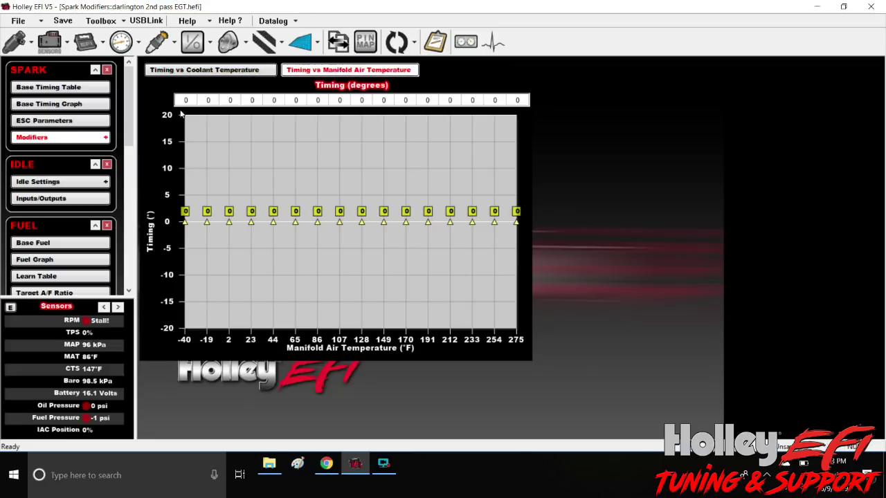
{"action": "left_click", "coordinate": [220, 72]}
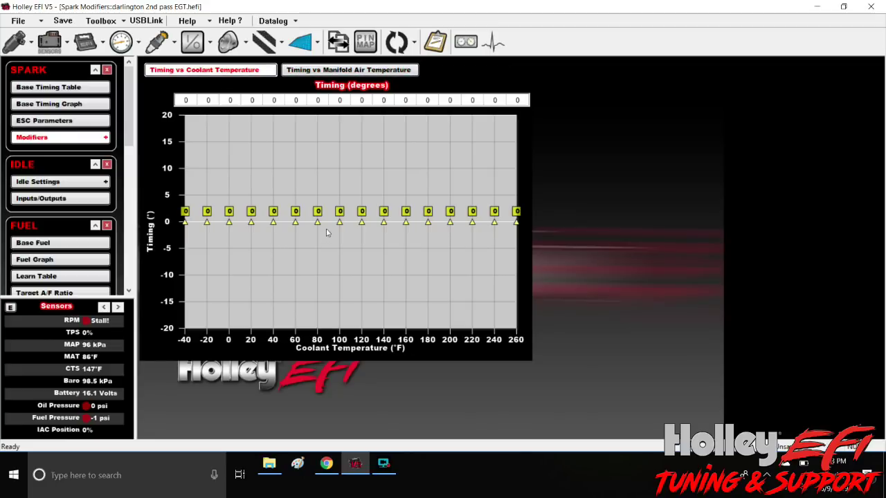
{"action": "left_click_drag", "start_coordinate": [318, 229], "coordinate": [318, 303]}
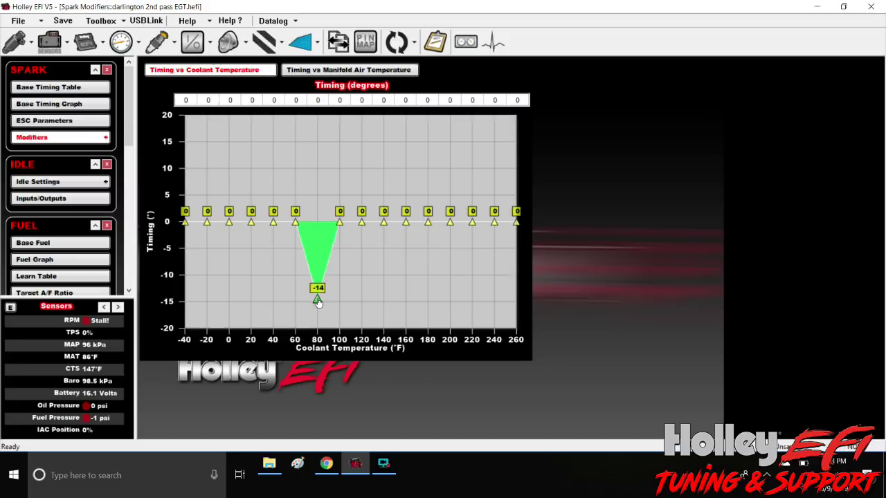
{"action": "left_click_drag", "start_coordinate": [317, 301], "coordinate": [317, 227]}
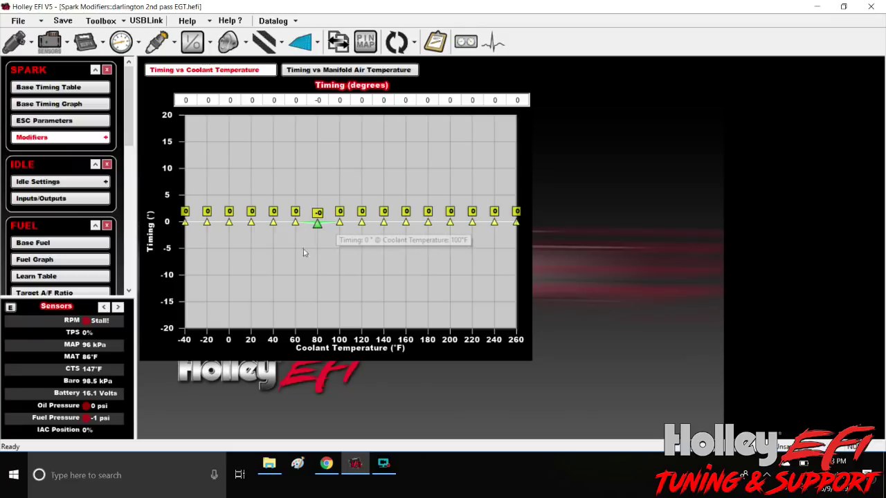
{"action": "left_click", "coordinate": [356, 71]}
{"action": "left_click", "coordinate": [183, 72]}
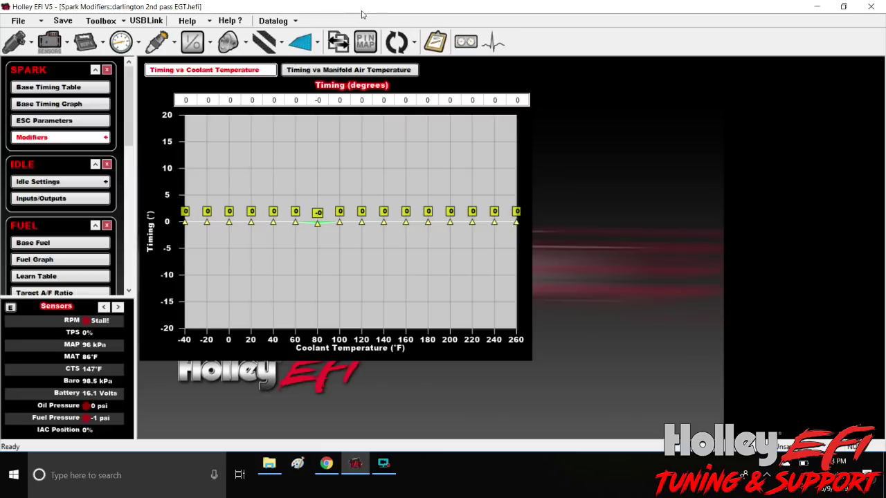
- Send the spark changes to the ECU so the spark config changes from Failed to Synced
{"action": "left_click", "coordinate": [414, 45]}
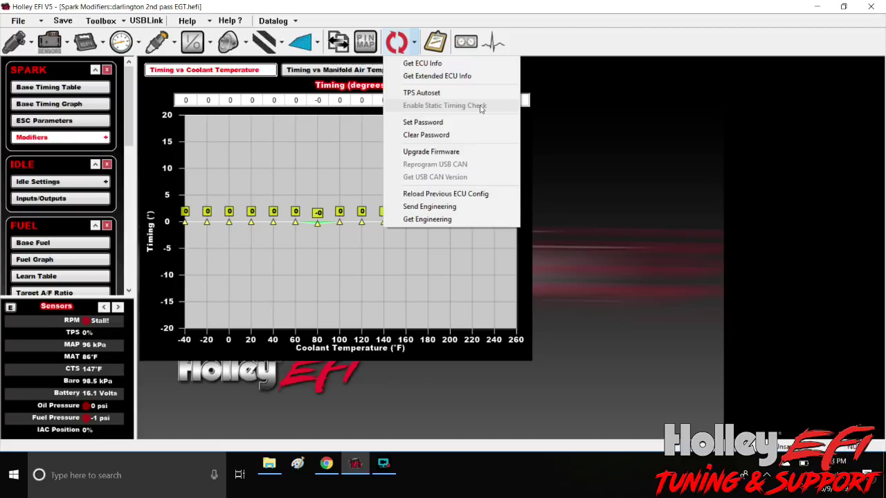
{"action": "left_click", "coordinate": [372, 11]}
{"action": "left_click", "coordinate": [147, 20]}
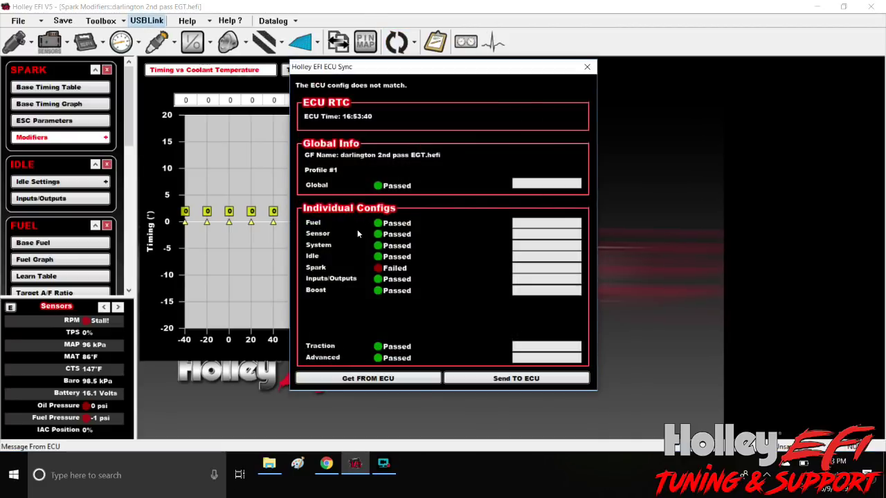
{"action": "left_click", "coordinate": [496, 379]}
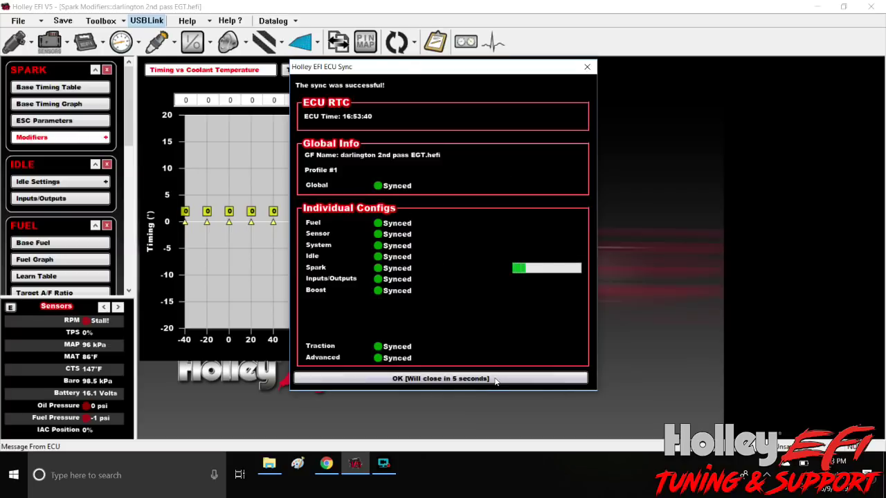
{"action": "left_click", "coordinate": [494, 379]}
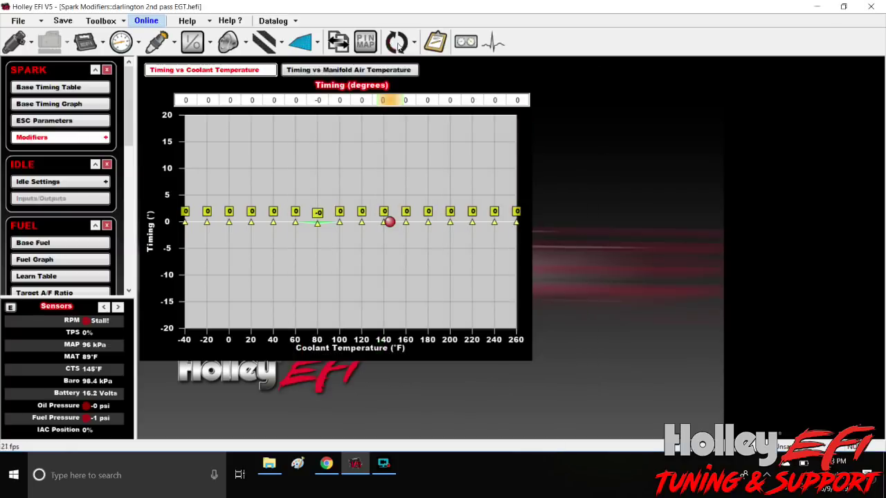
- Enable the static timing check and enter 30 as the static timing value
{"action": "left_click", "coordinate": [413, 43]}
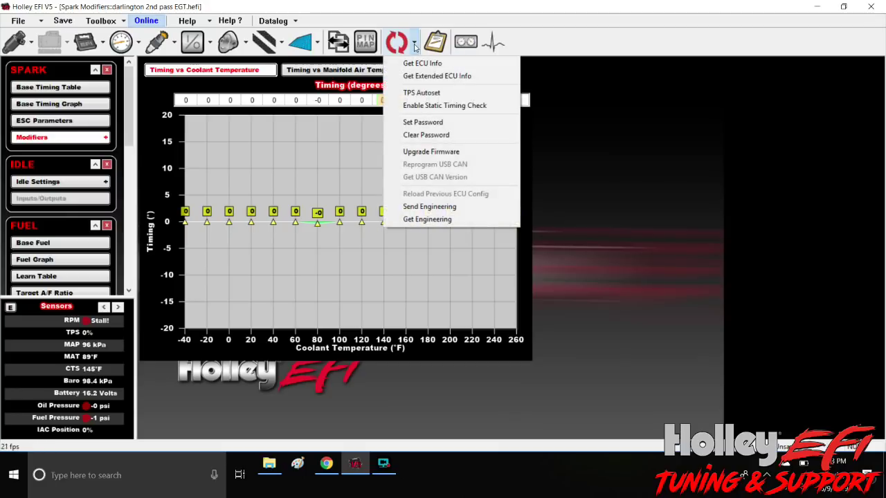
{"action": "left_click", "coordinate": [425, 105]}
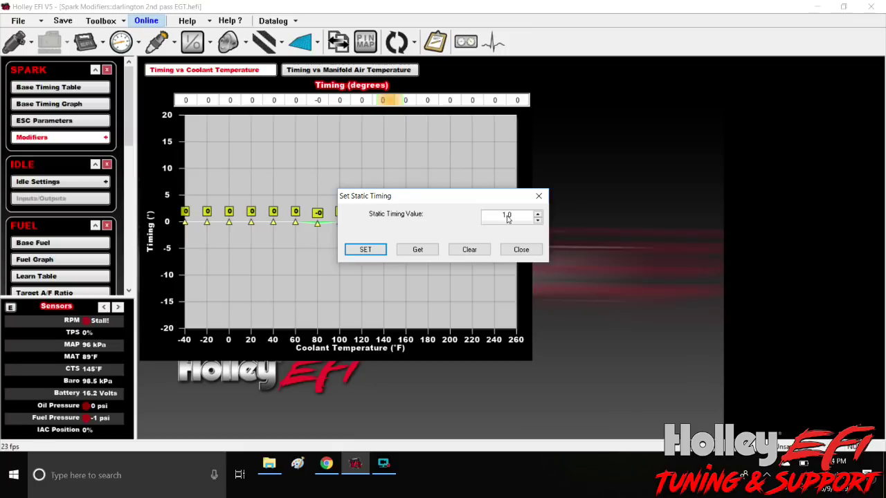
{"action": "double_click", "coordinate": [507, 218]}
{"action": "type", "text": "30"}
{"action": "left_click", "coordinate": [383, 463]}
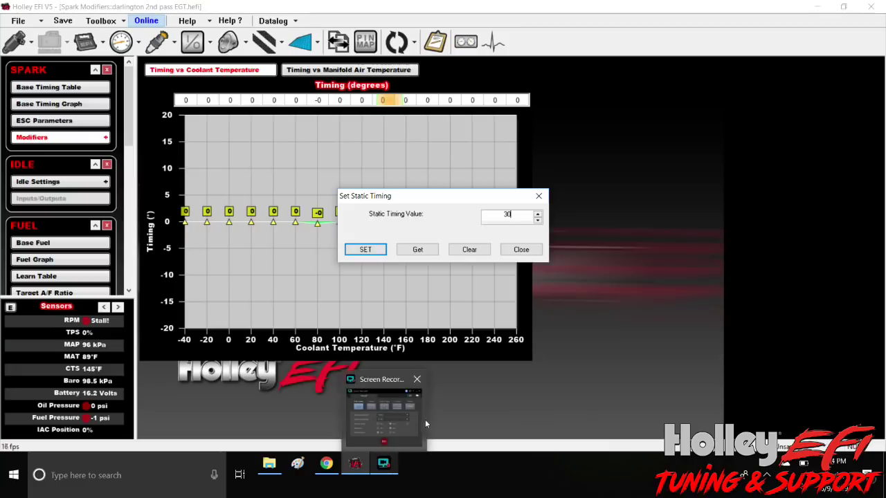
{"action": "left_click", "coordinate": [389, 414]}
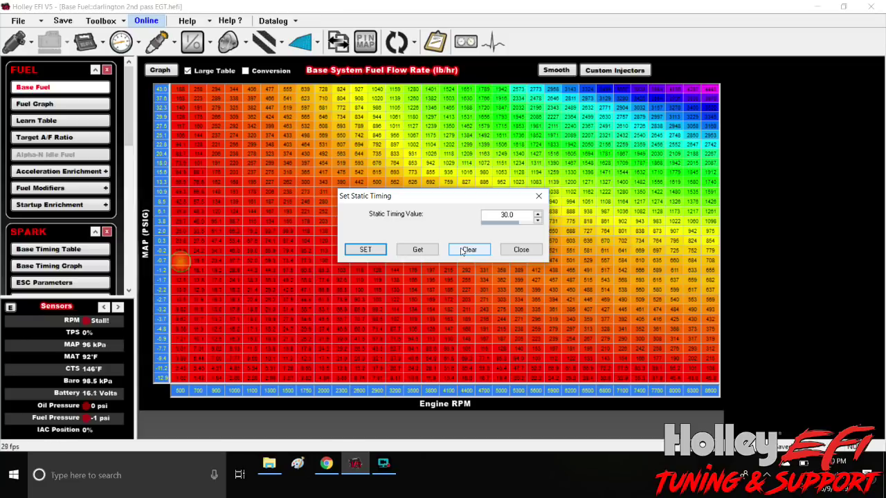
- Clear the 30° static timing until the ECU reports it has been cleared
{"action": "left_click", "coordinate": [462, 252]}
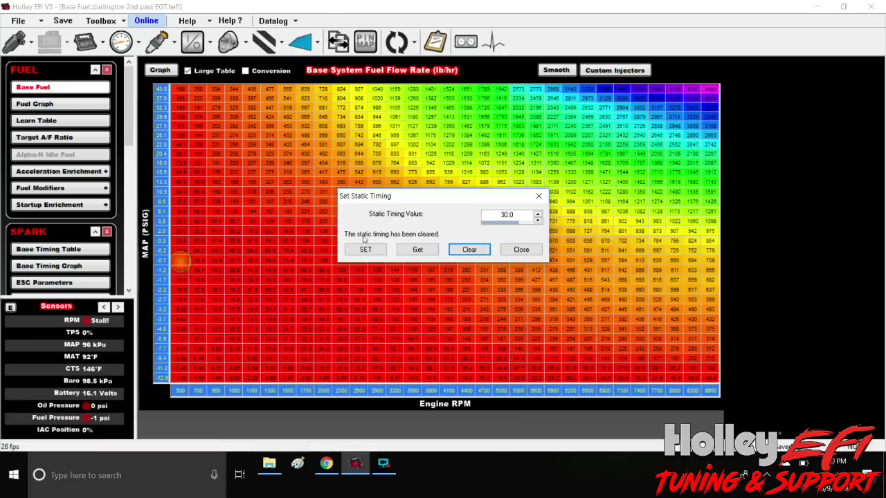
- Close the static timing window and review the base spark table and coolant timing modifiers
{"action": "left_click", "coordinate": [520, 250]}
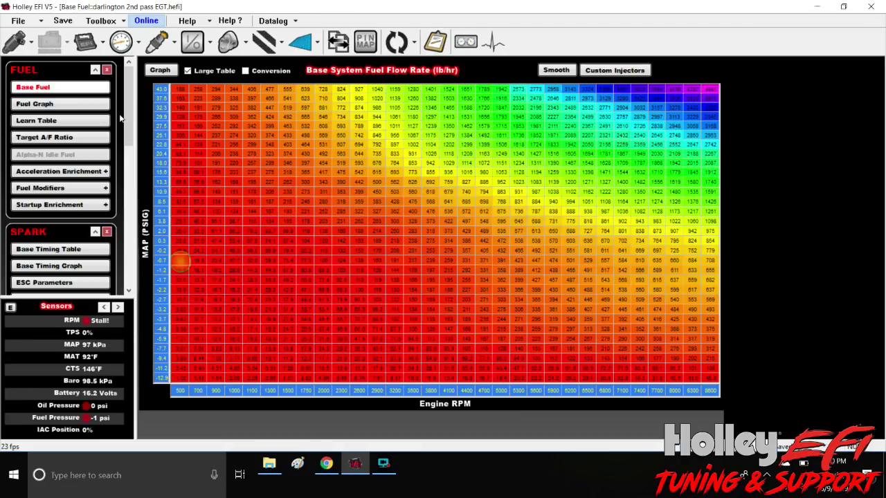
{"action": "left_click", "coordinate": [156, 42]}
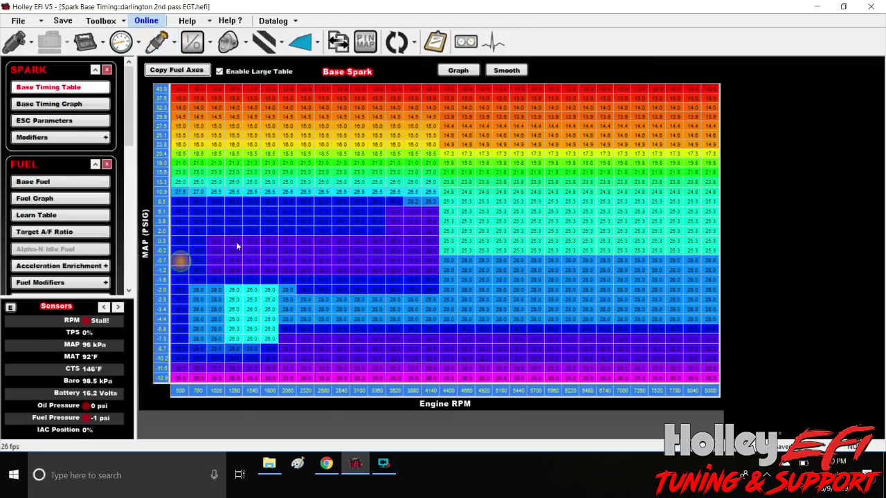
{"action": "left_click", "coordinate": [81, 138]}
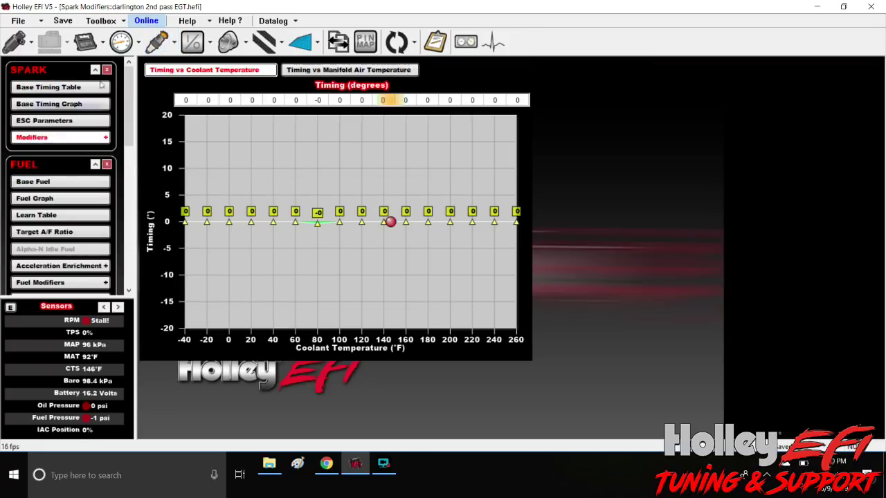
- Check the Idle Parameters (P Term 40.0, D Term 50.0), then go to System Parameters
{"action": "left_click", "coordinate": [121, 42]}
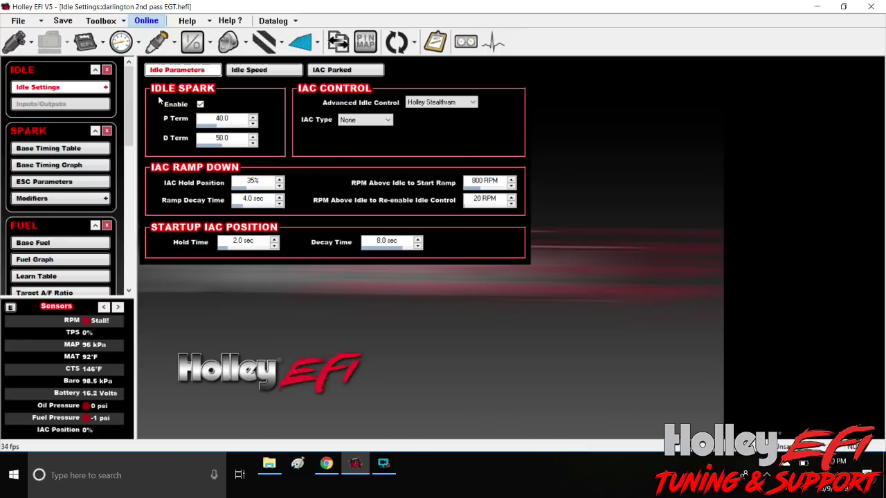
{"action": "left_click", "coordinate": [85, 43]}
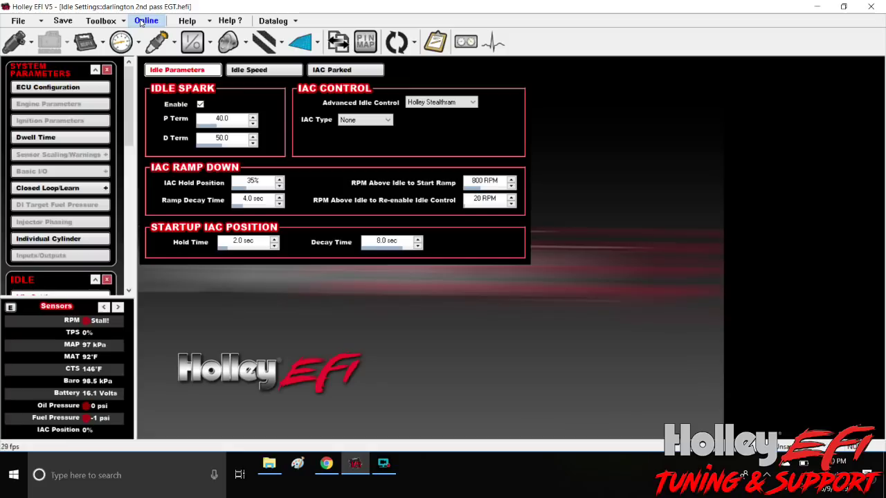
{"action": "left_click", "coordinate": [142, 22]}
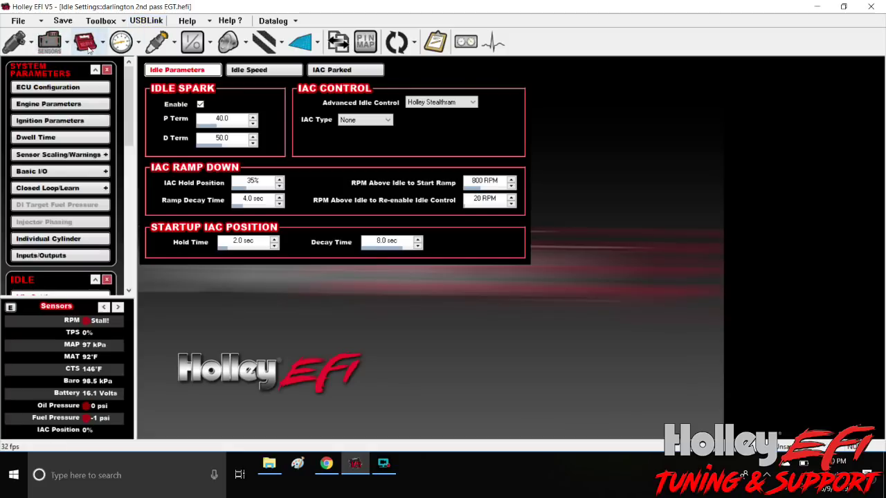
- Show the custom ignition setup: 12-1 crank sensor, 150.0 usec inductive delay, -8° timing offset
{"action": "left_click", "coordinate": [41, 120]}
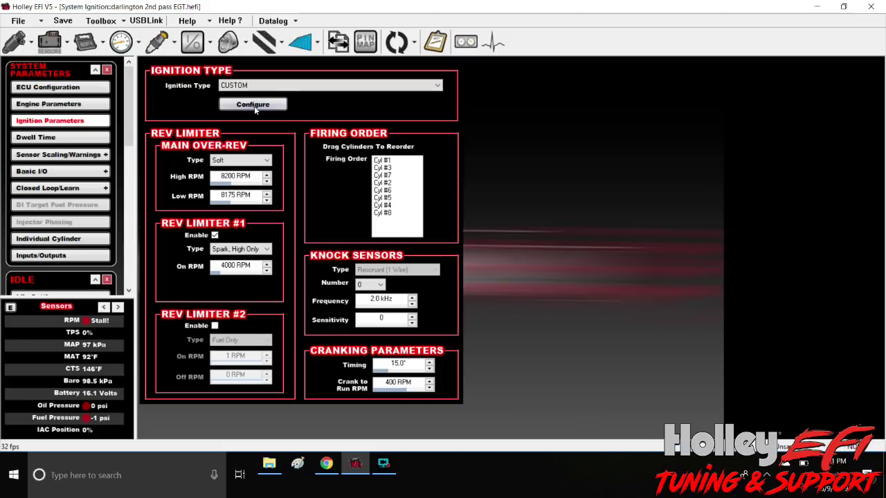
{"action": "left_click", "coordinate": [253, 105]}
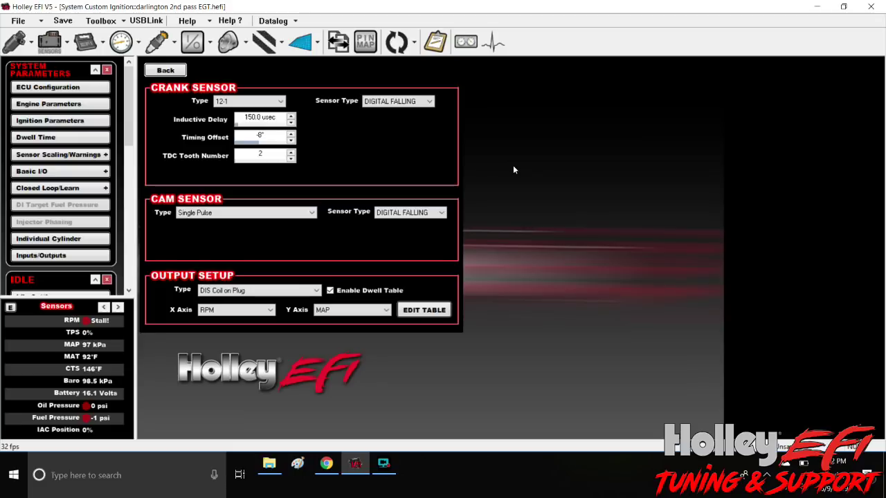
- Return to the Base Spark timing table for the darlington 2nd pass EGT tune
{"action": "left_click", "coordinate": [86, 44]}
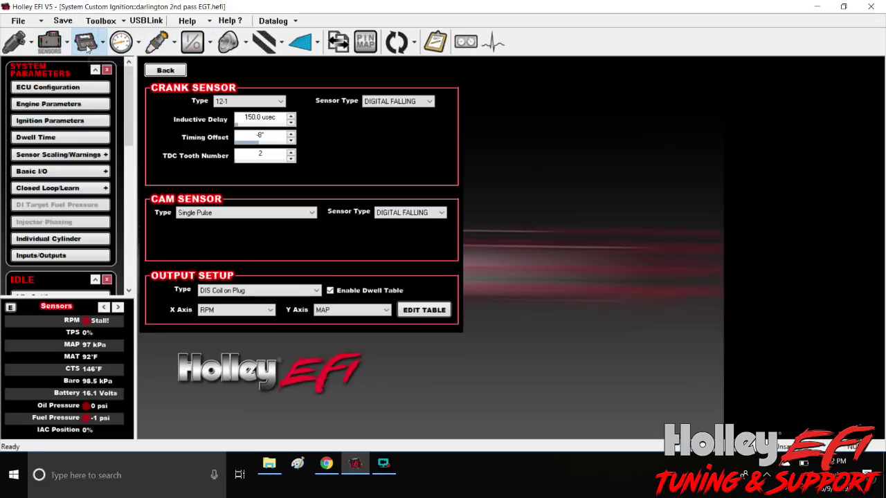
{"action": "left_click", "coordinate": [162, 39]}
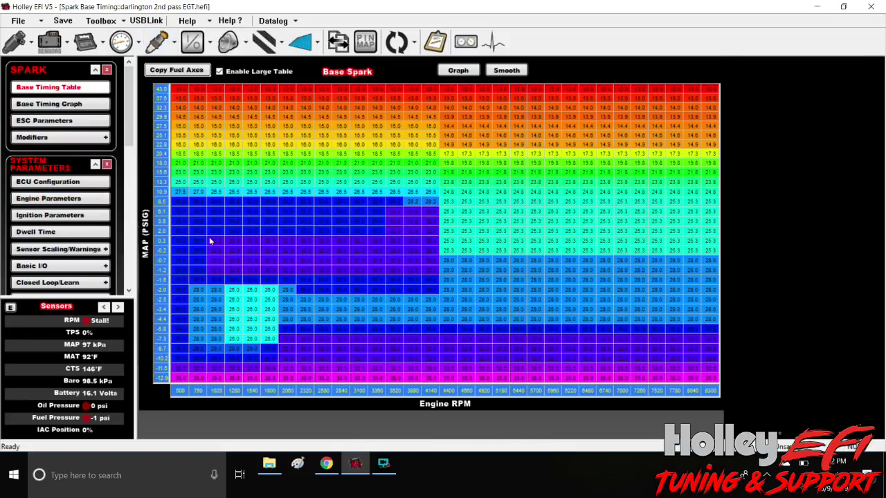